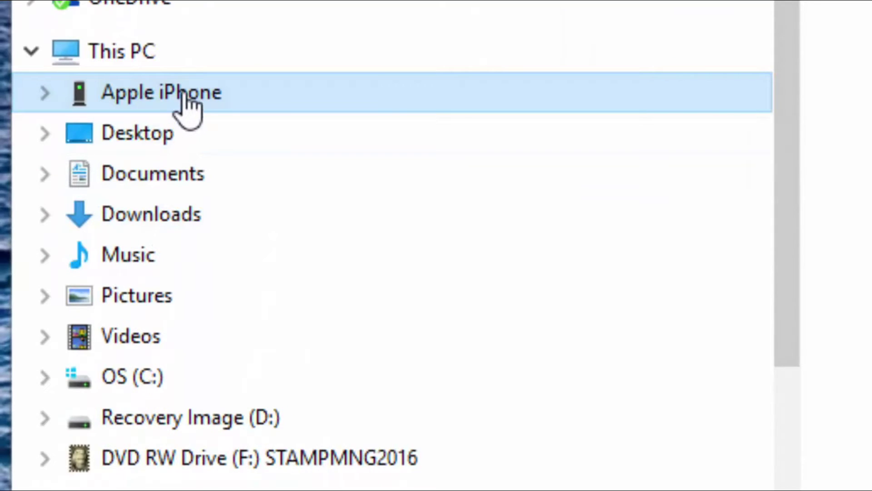
Step: Show the context menu for Apple iPhone in File Explorer's navigation pane
right_click(189, 89)
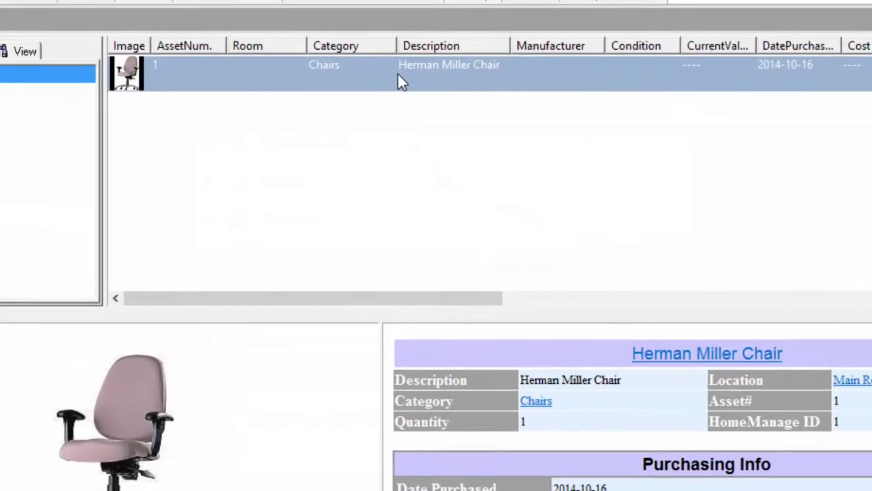
right_click(405, 120)
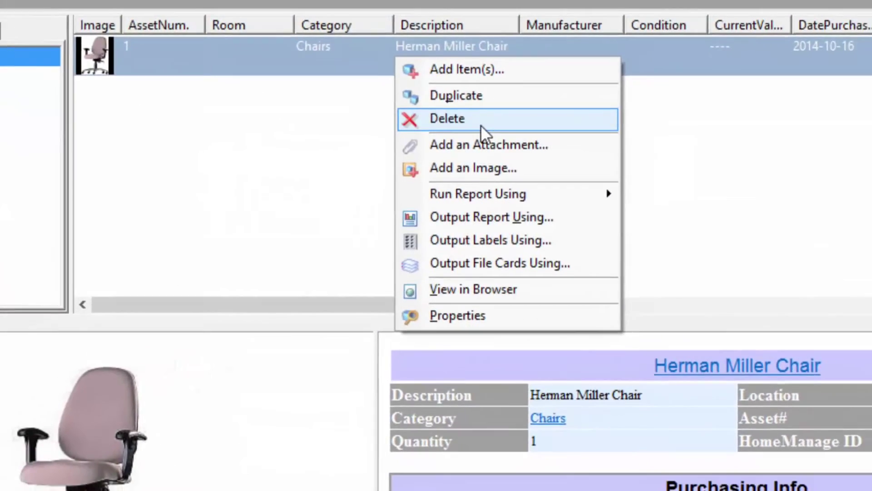
left_click(209, 185)
left_click(126, 166)
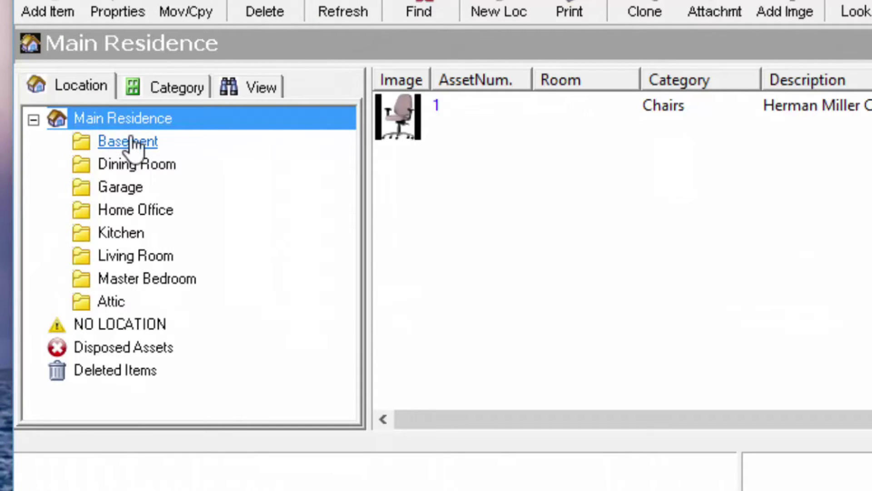
Step: Delete the Attic room from the Location tree and confirm the deletion
left_click(111, 302)
right_click(111, 303)
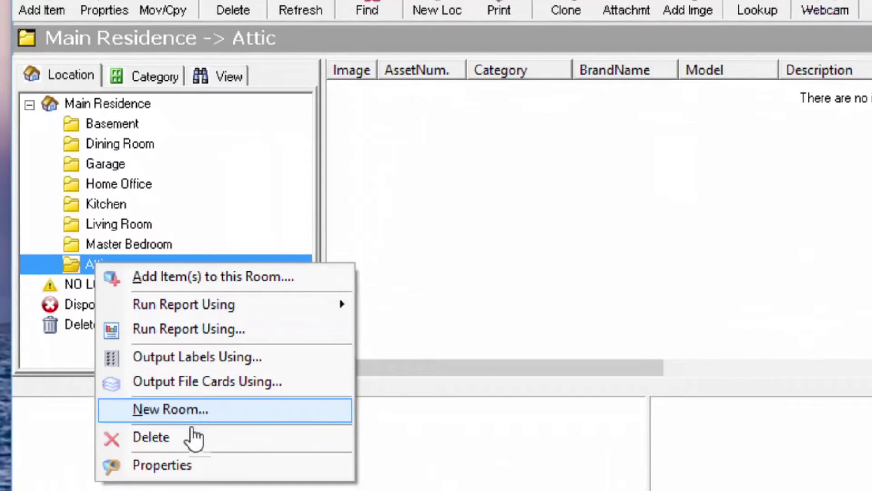
left_click(194, 437)
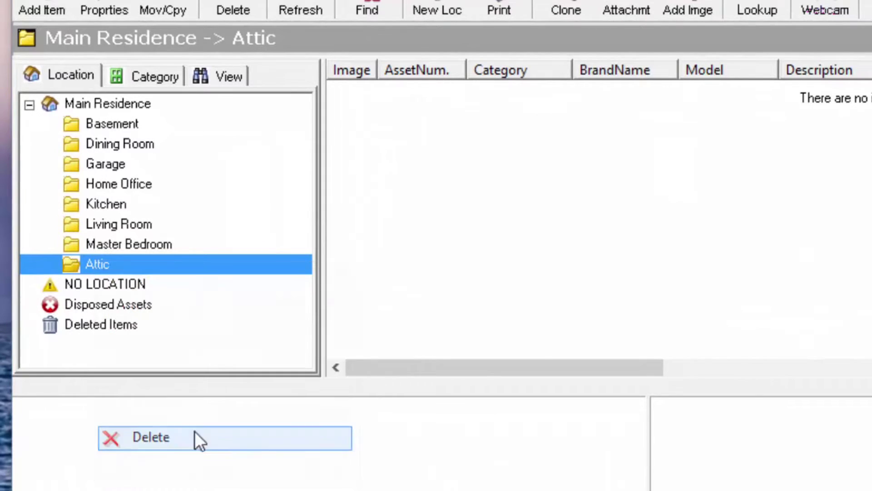
left_click(716, 372)
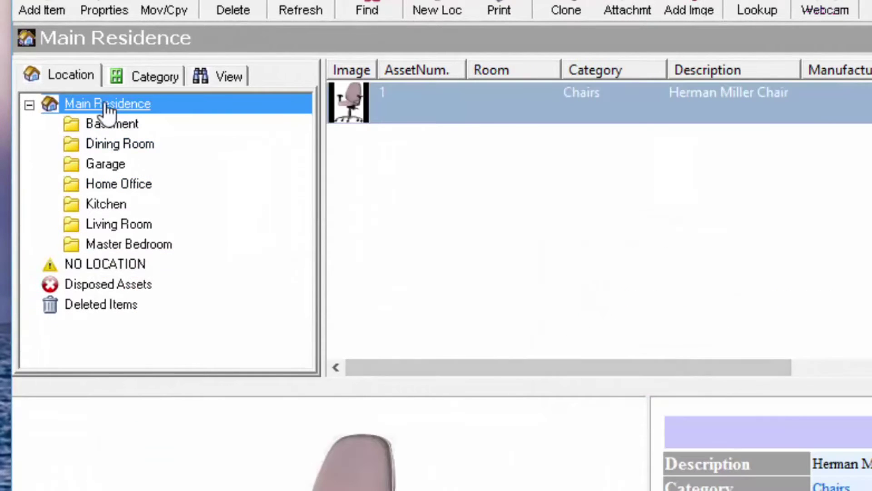
Step: Start a new room under Main Residence, cancel it, and open Living Room
right_click(84, 109)
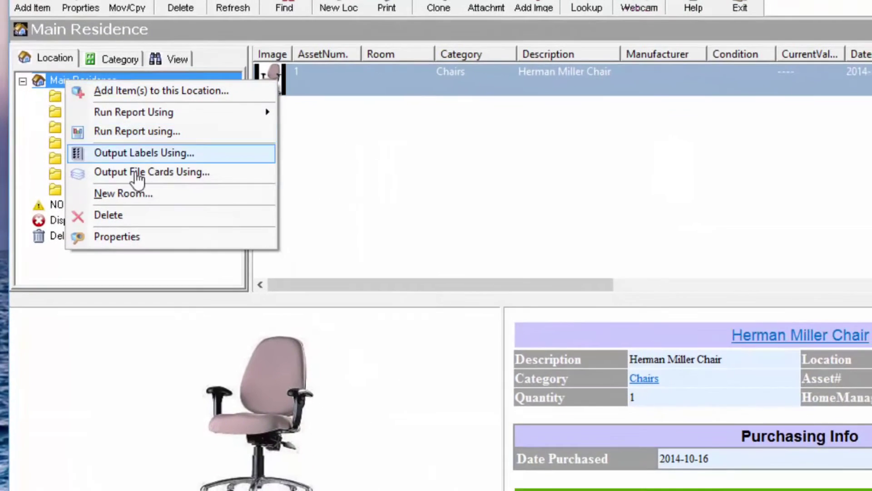
left_click(177, 251)
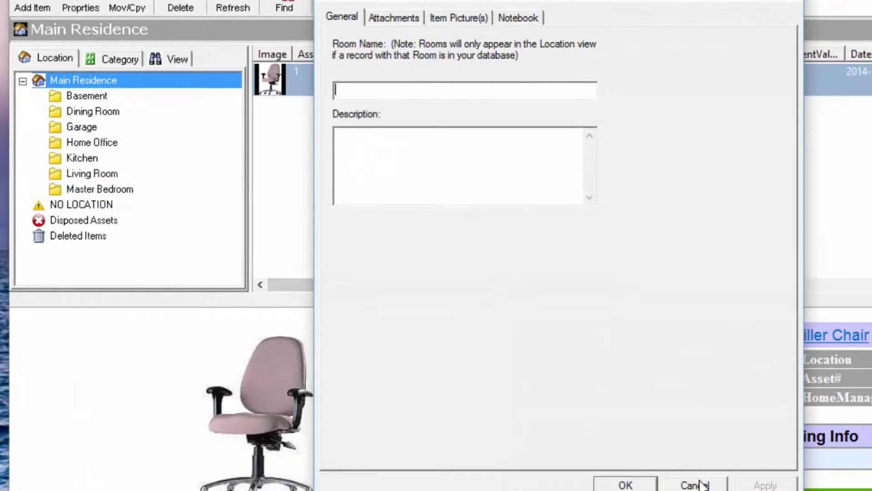
left_click(695, 484)
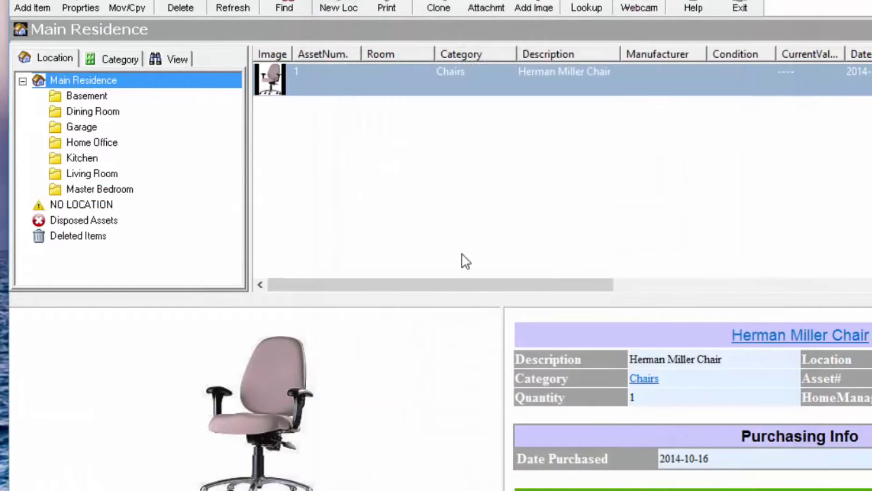
left_click(86, 179)
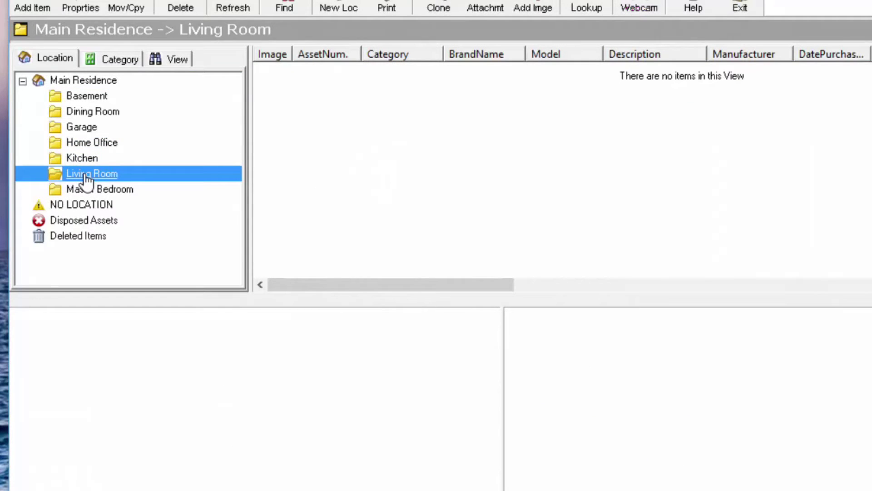
Step: In Living Room properties, add an 'Overview Video' attachment linked to HomeManage-Demo 078 and save
right_click(87, 178)
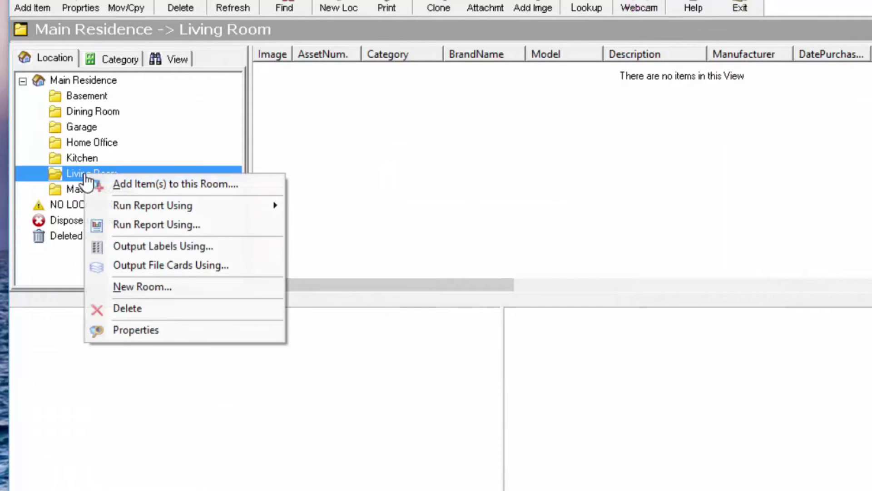
left_click(172, 331)
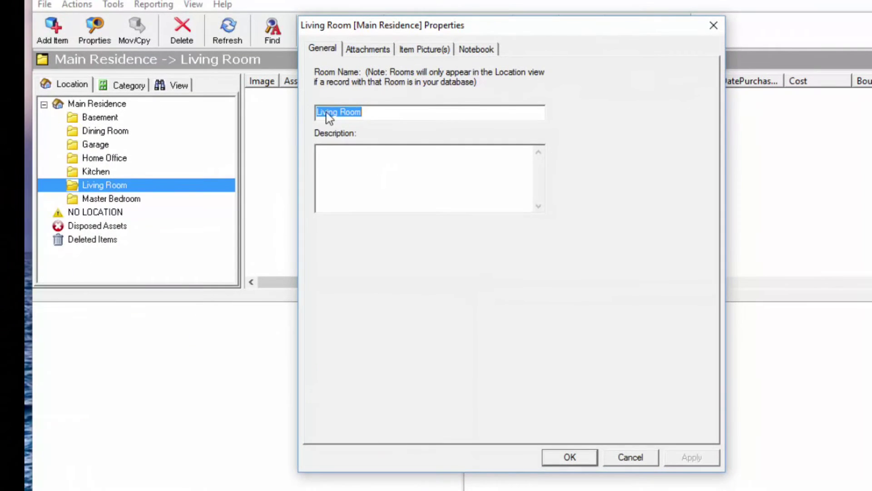
left_click(379, 48)
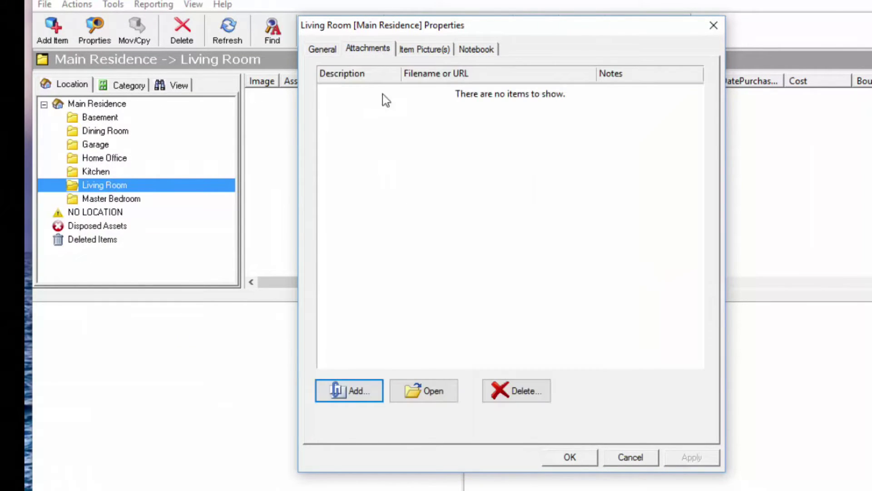
left_click(353, 389)
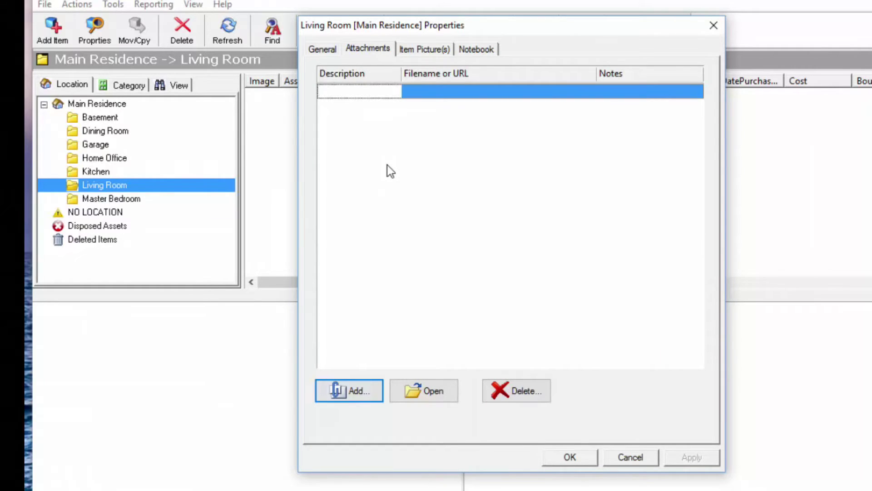
type("Overview Video")
key("Tab")
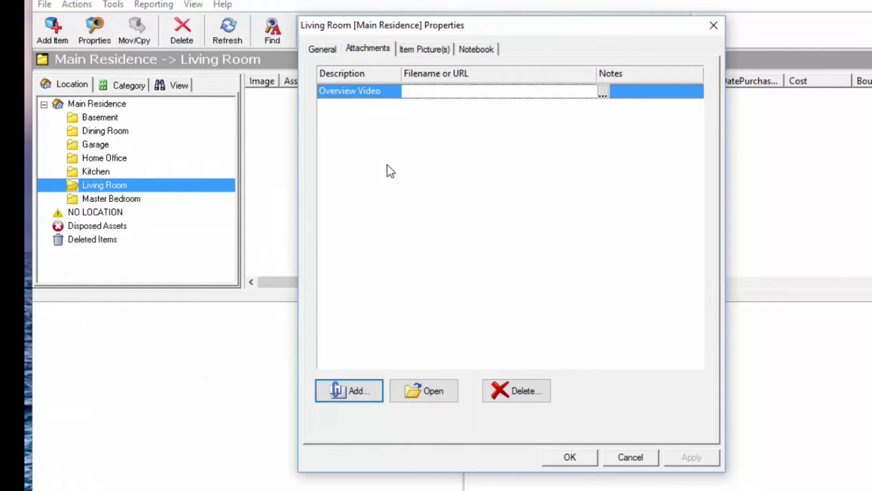
left_click(603, 93)
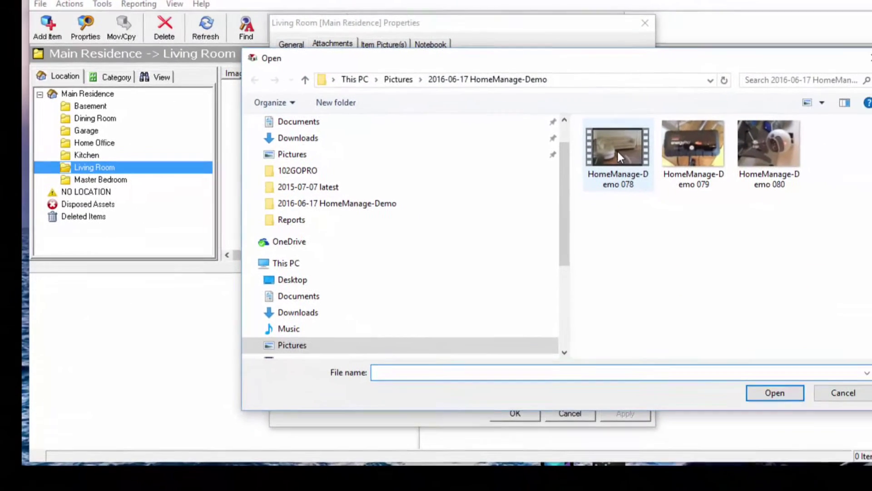
left_click(607, 149)
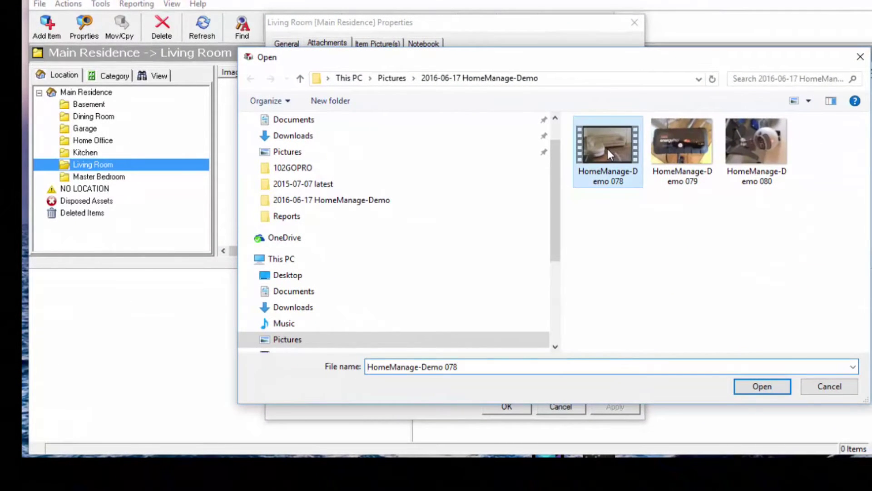
left_click(750, 386)
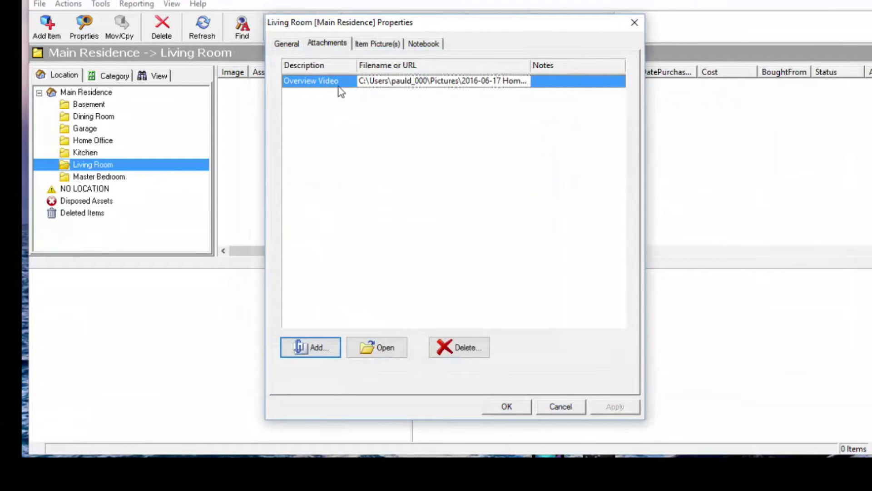
left_click(521, 409)
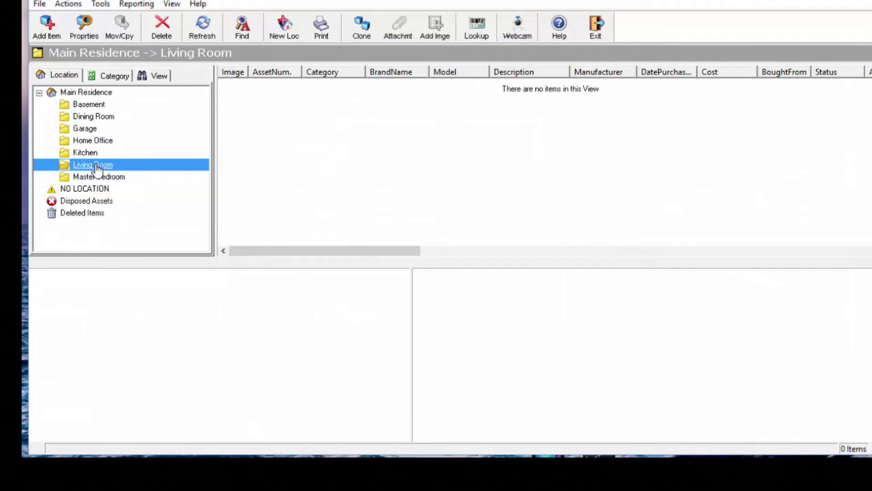
right_click(97, 169)
left_click(163, 286)
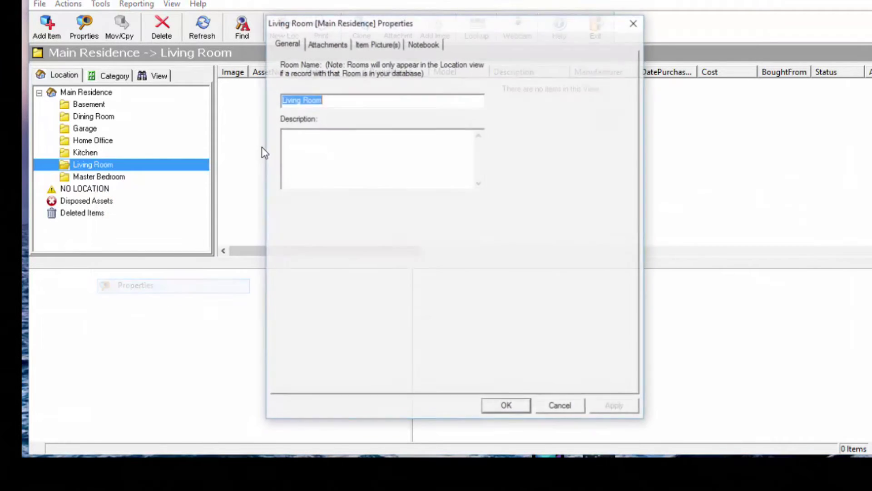
left_click(327, 44)
left_click(362, 89)
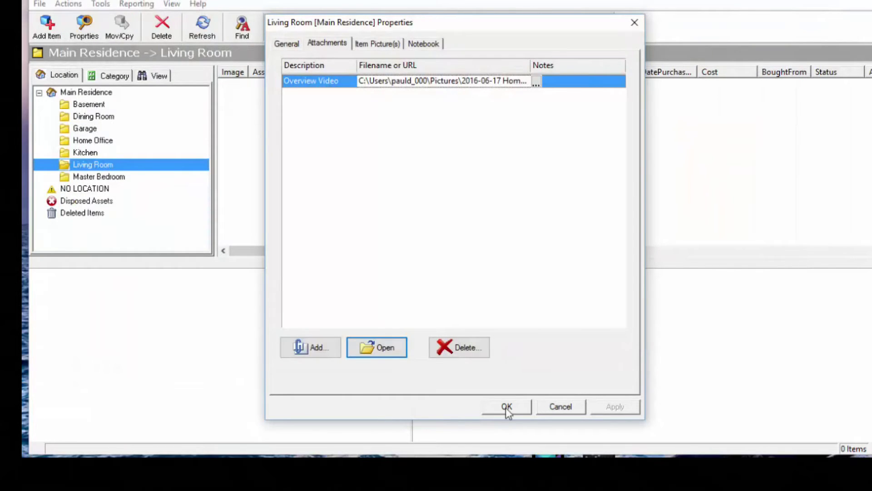
left_click(506, 406)
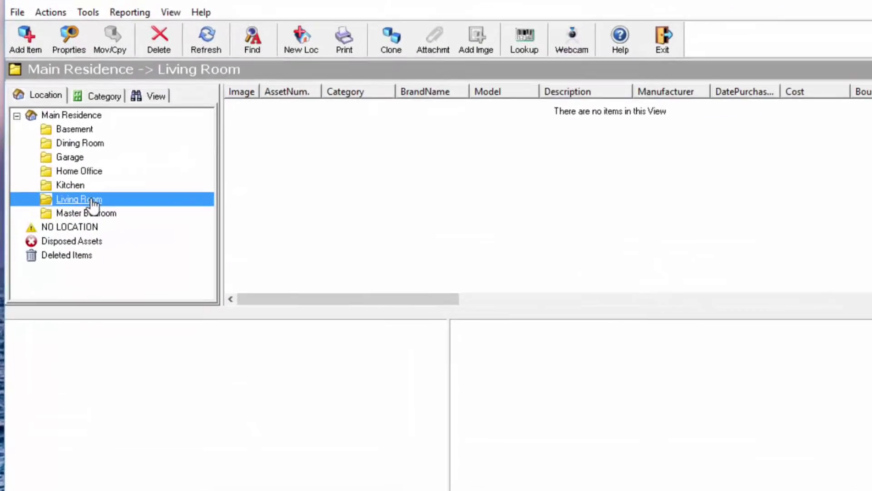
Step: Run Add Items using Images and choose the Pictures > 2016-06-17 HomeManage-Demo folder
right_click(84, 196)
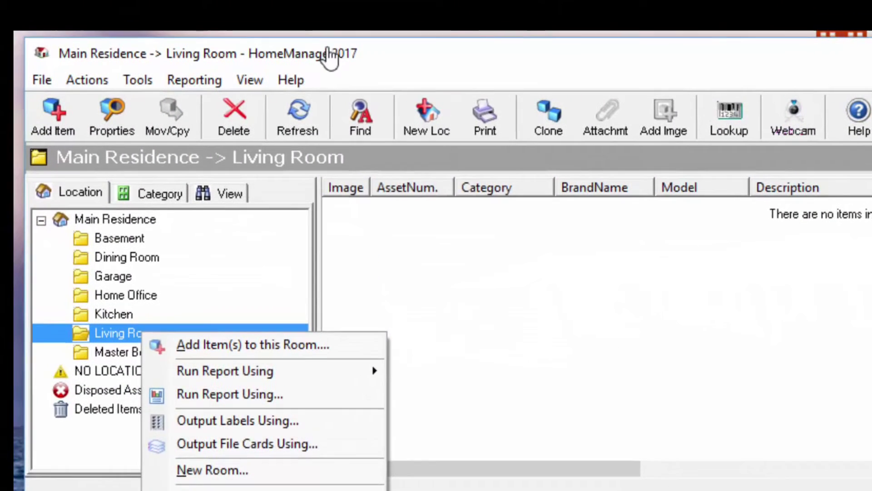
right_click(326, 46)
left_click(287, 51)
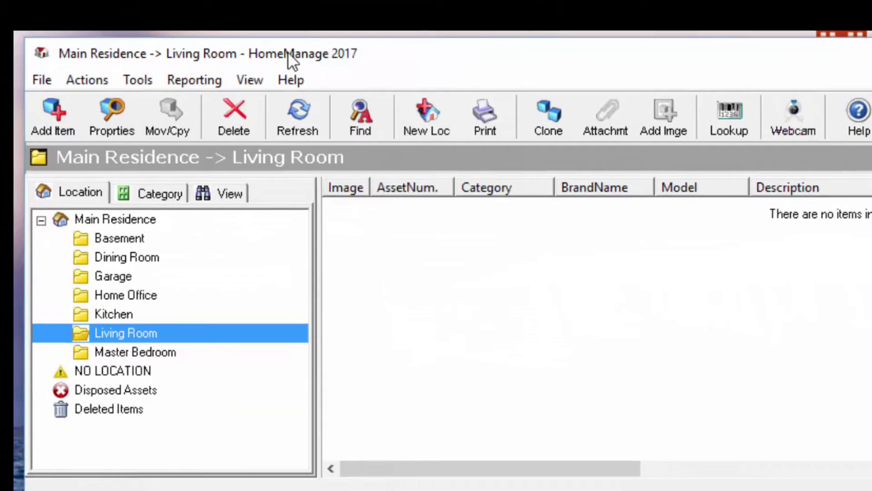
left_click(85, 81)
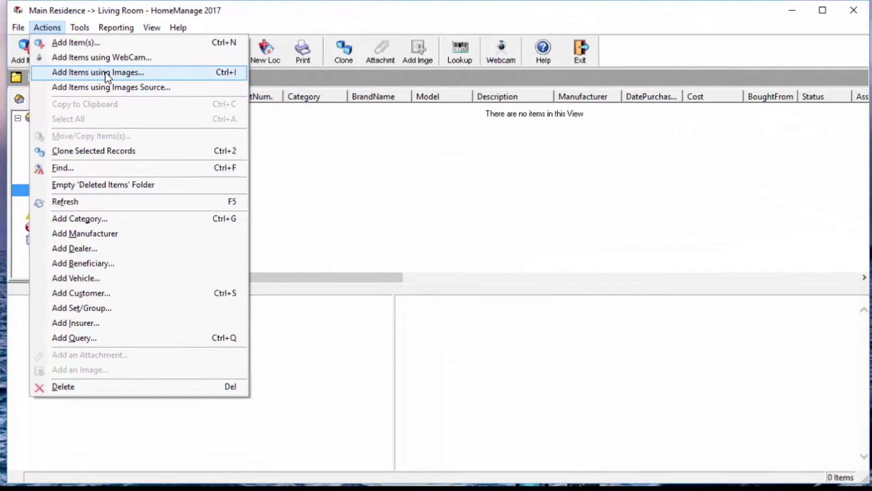
left_click(105, 72)
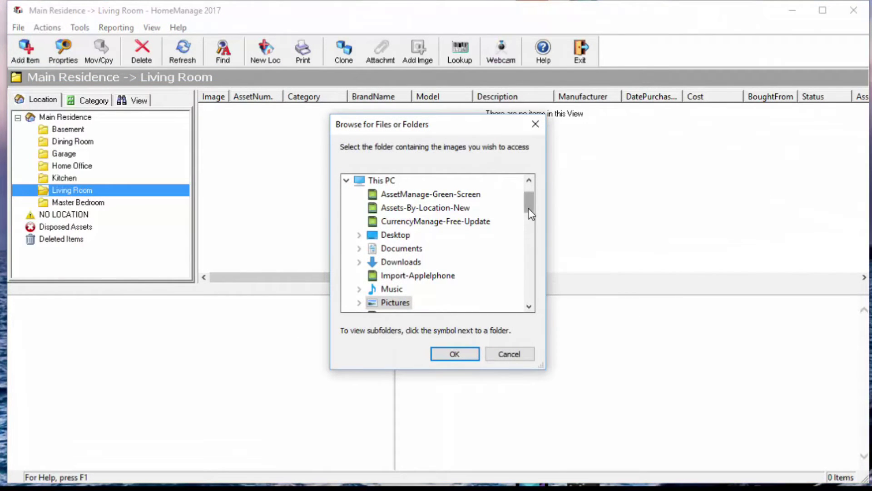
mouse_move(527, 208)
left_mouse_down()
mouse_move(533, 229)
mouse_move(530, 222)
left_mouse_up()
left_click(360, 195)
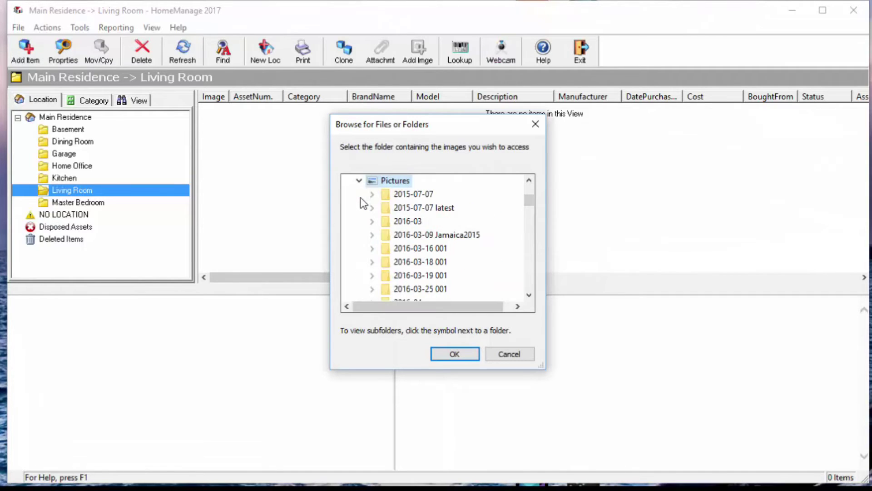
left_click_drag(529, 200, 529, 209)
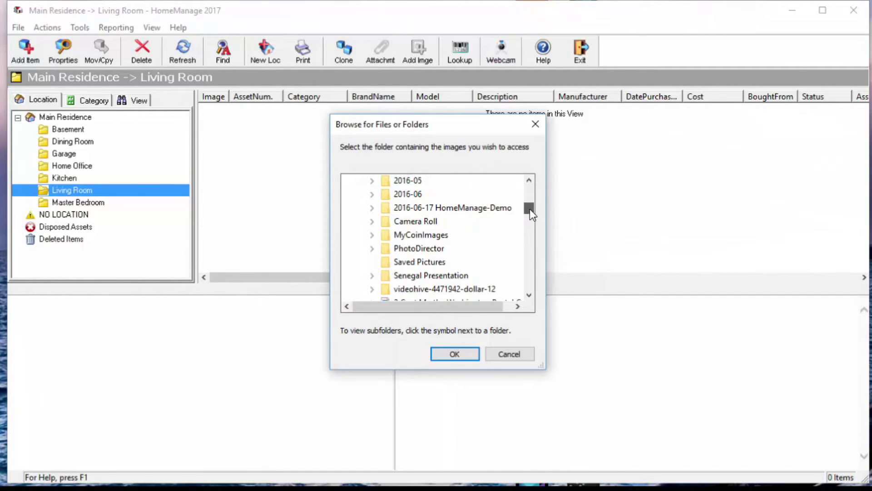
double_click(452, 210)
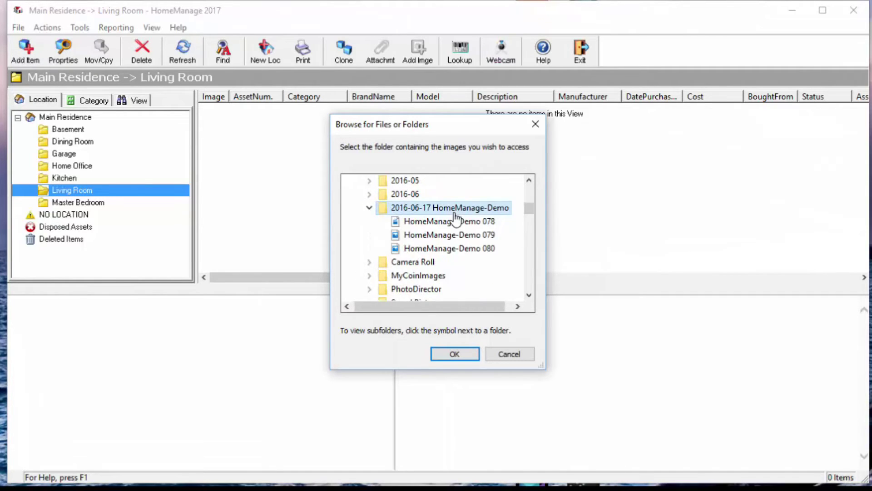
left_click(458, 354)
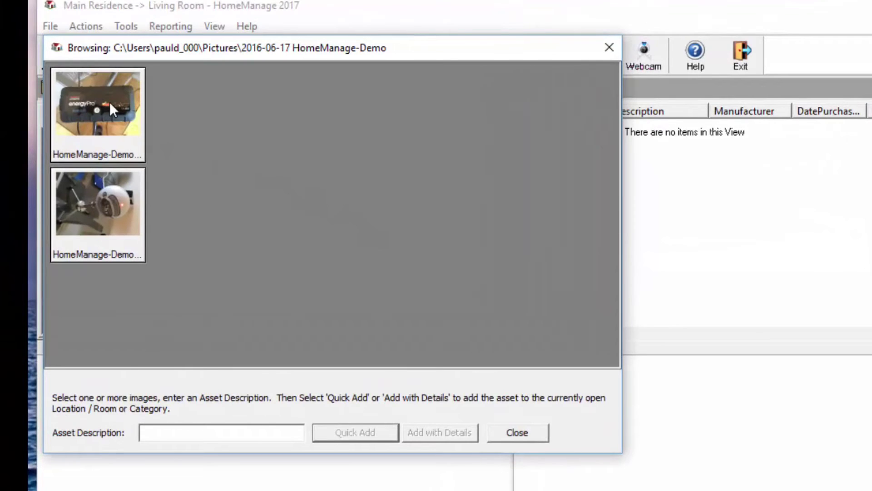
Step: Select the first photo and enter 'TREKSAFE energyPro' as its asset description
left_click(110, 102)
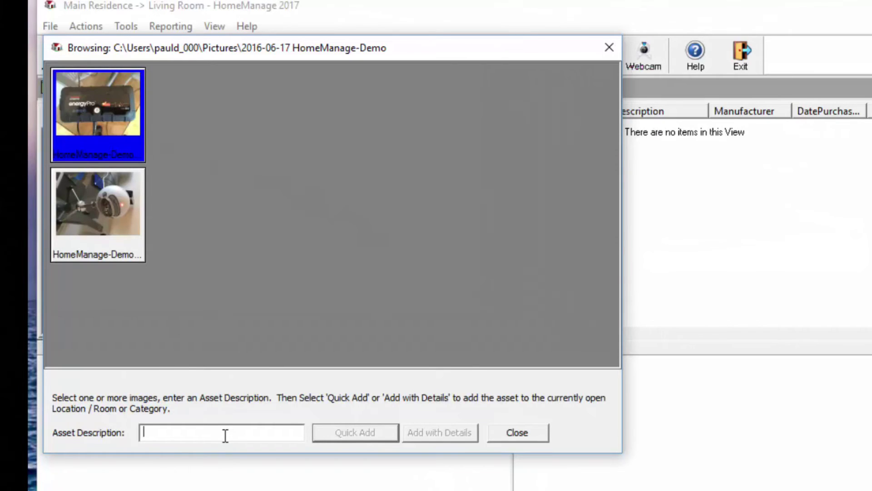
type("TR")
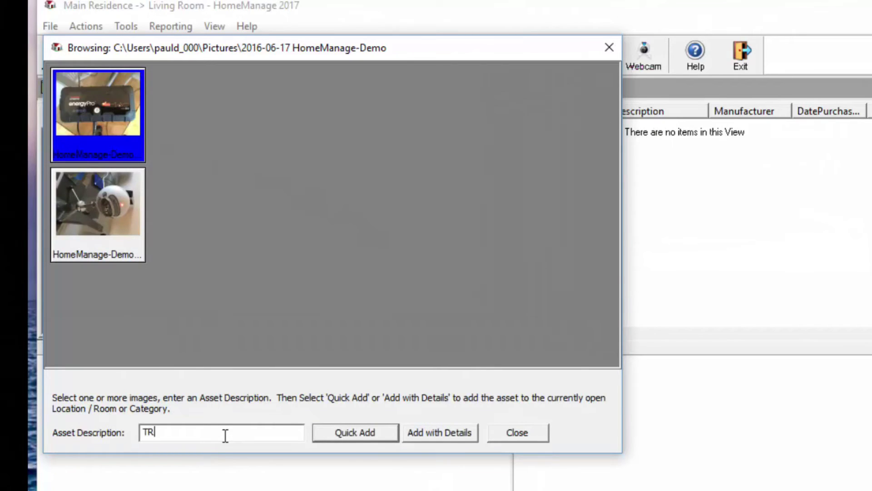
type("EKSAFE")
type("ene")
key("BackSpace")
key("BackSpace")
type("nergyPro")
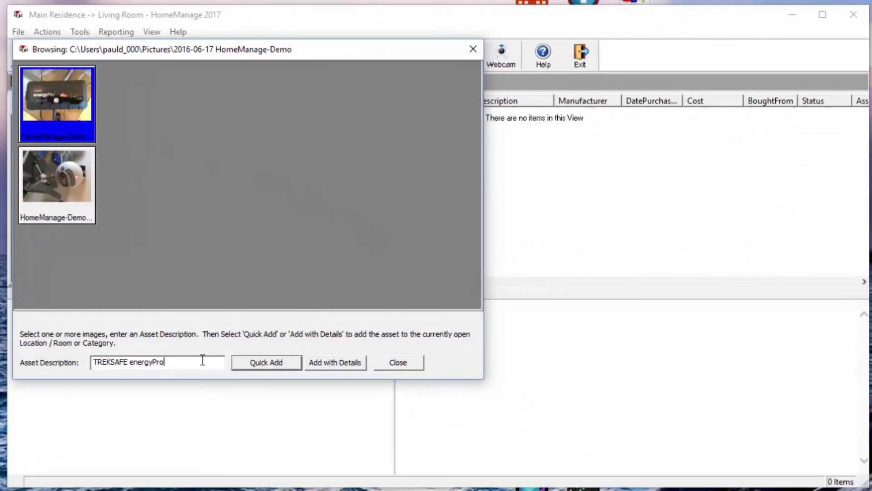
left_click(345, 362)
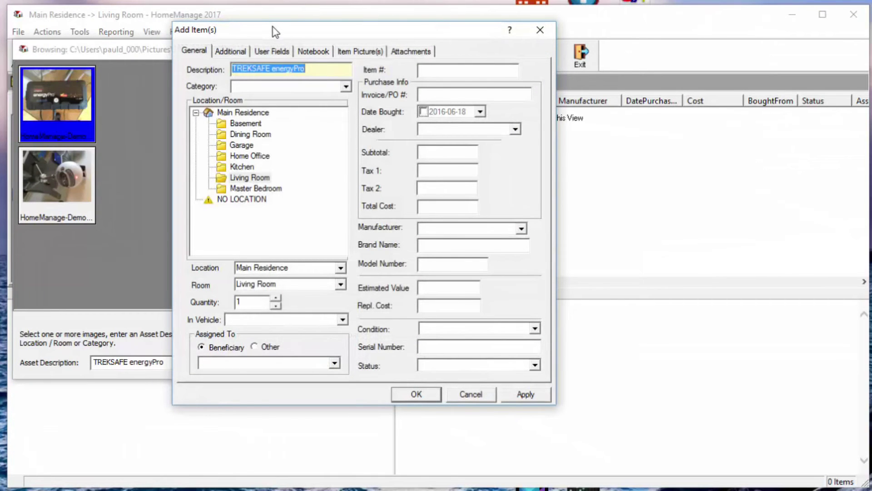
Step: Record purchase date 2016-06-18 and dealer Canadian Tire, then save the item
left_click(369, 51)
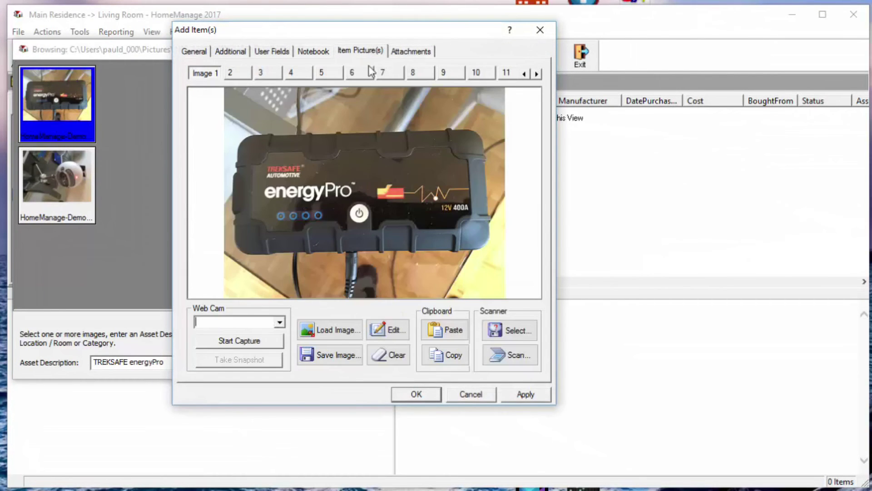
left_click(198, 51)
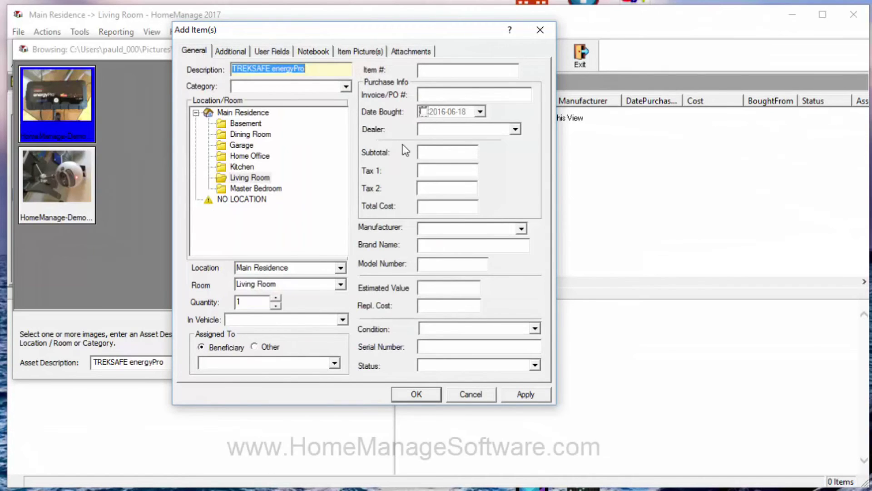
left_click(422, 111)
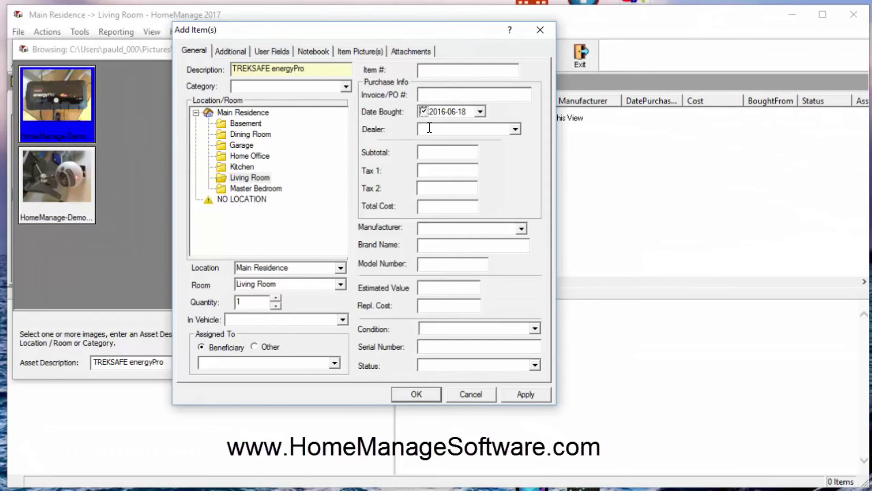
left_click(429, 127)
type("Canadian Tire")
left_click(416, 394)
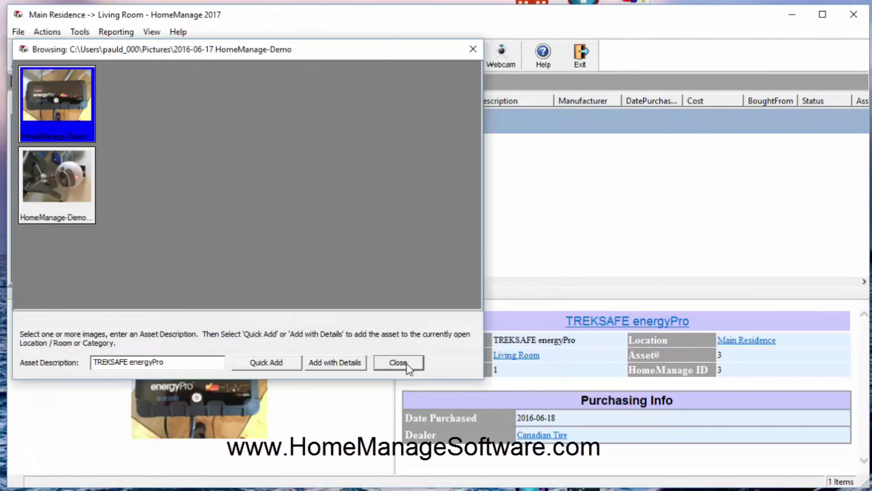
left_click(404, 362)
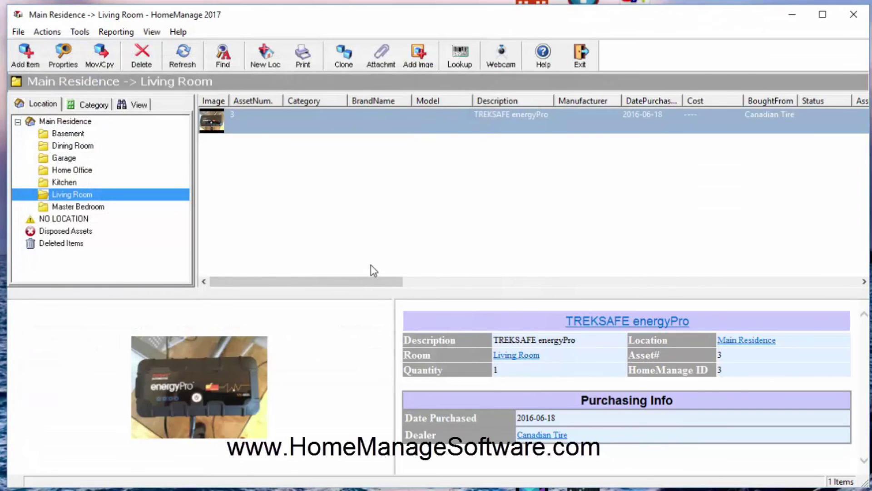